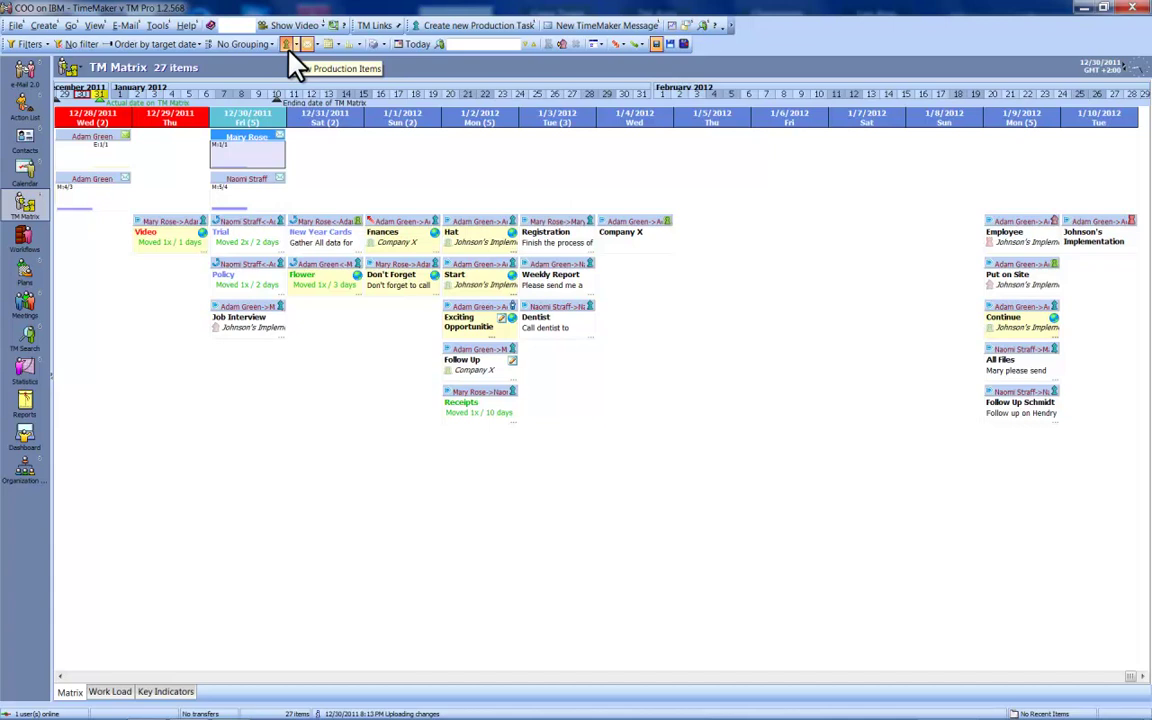
Hide the production items, then show them again so all 27 items return
click(289, 53)
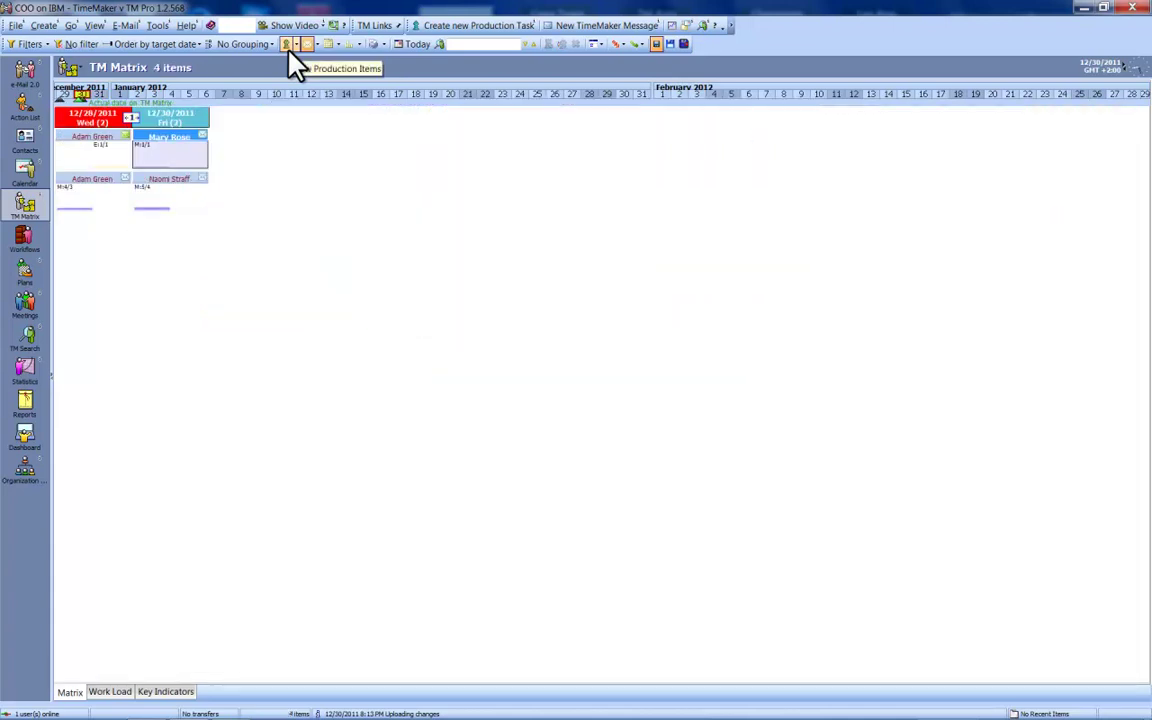
click(289, 53)
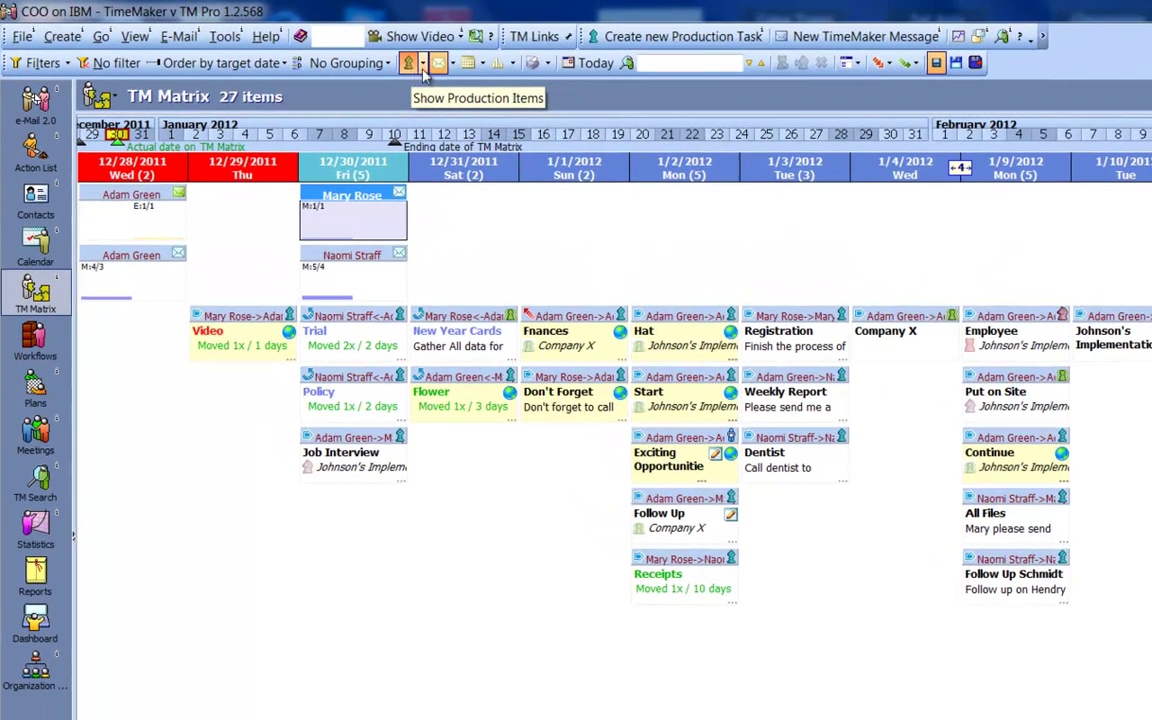
Try including empty days for Today and This Week, then settle on Three Weeks
click(423, 66)
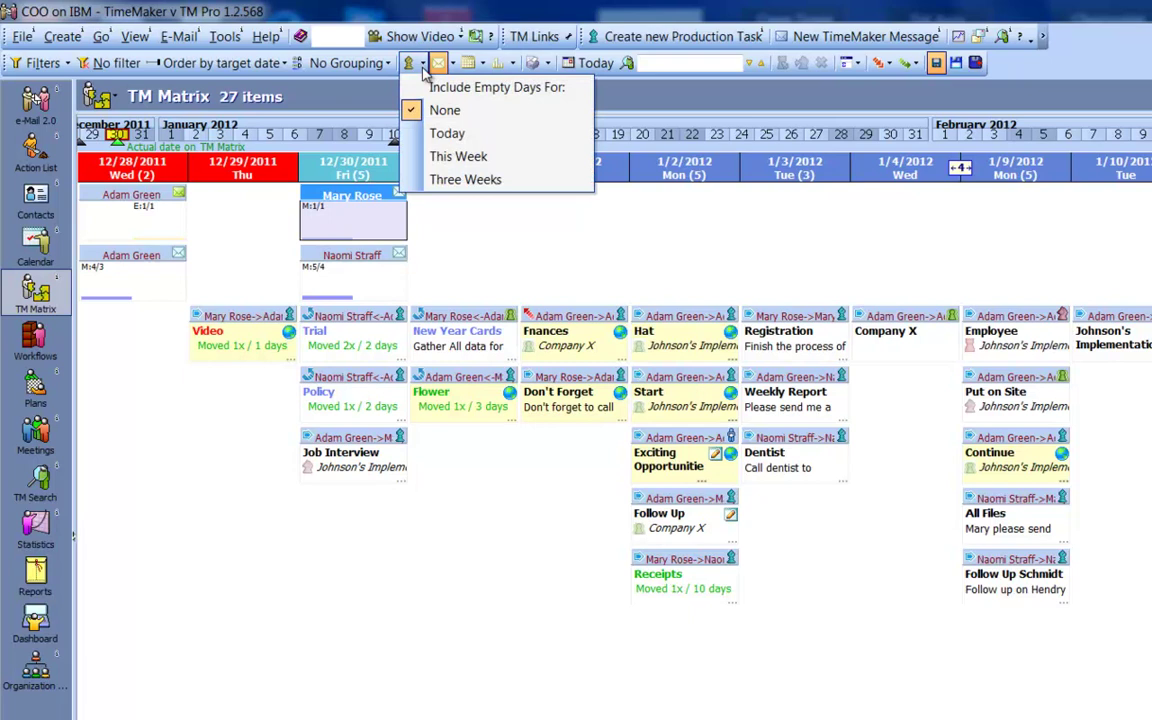
click(519, 135)
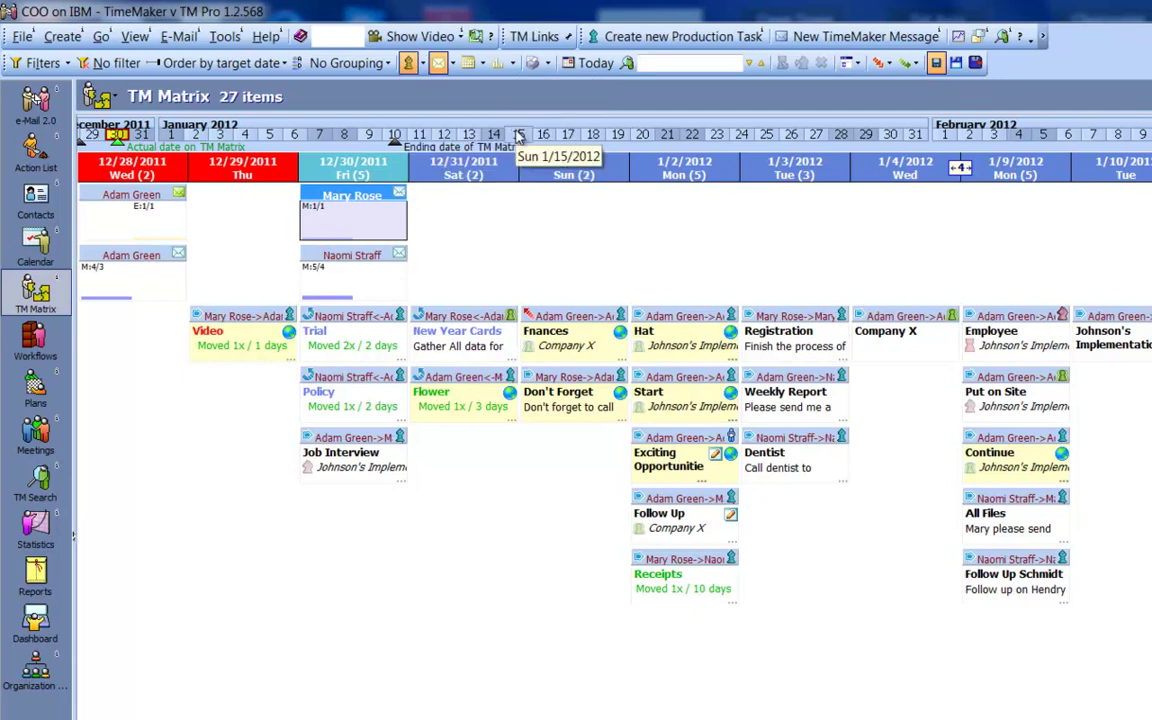
click(418, 63)
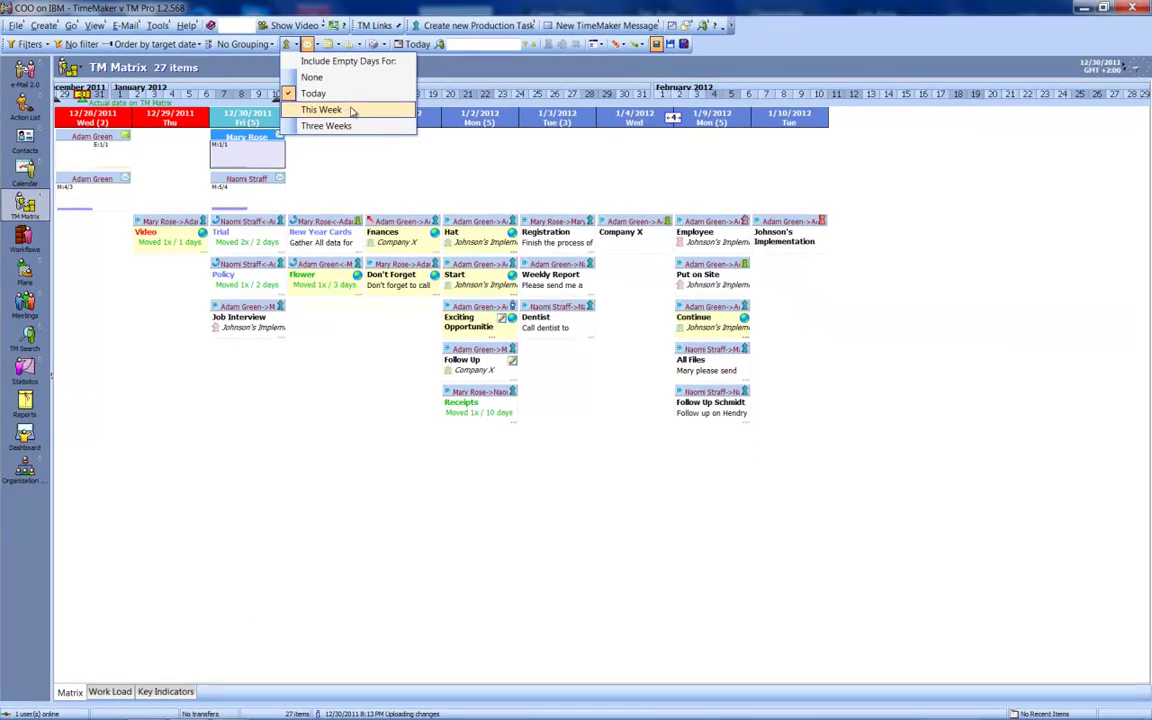
click(351, 111)
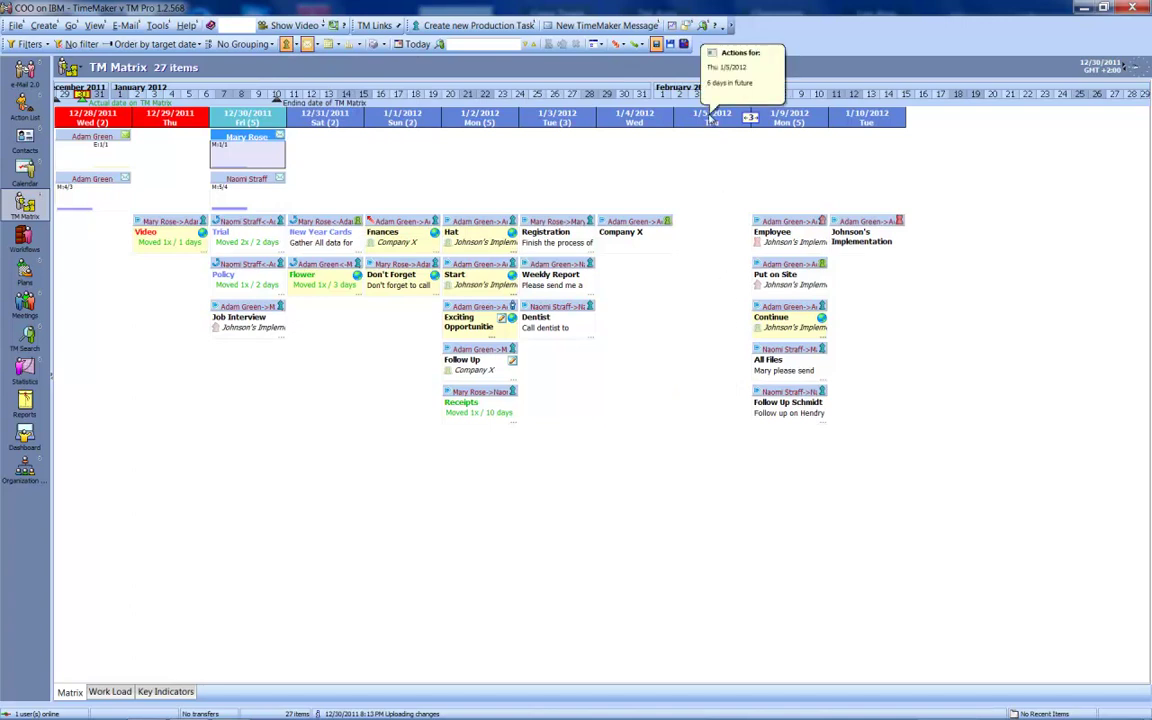
click(296, 45)
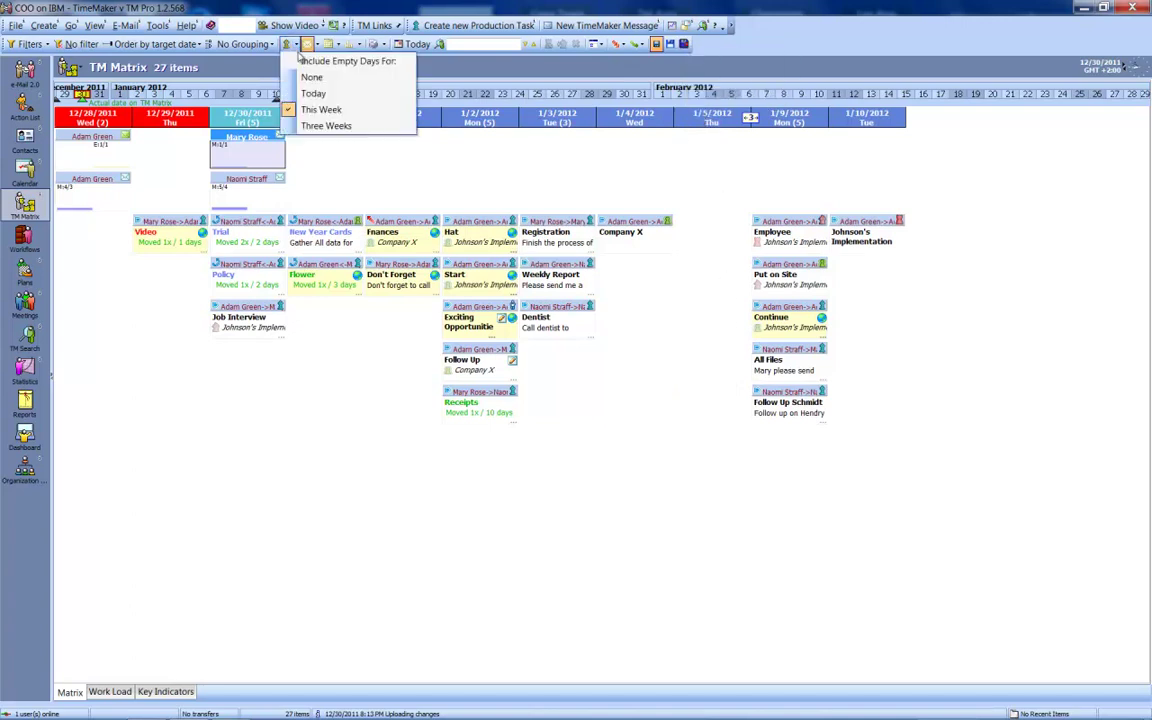
click(376, 127)
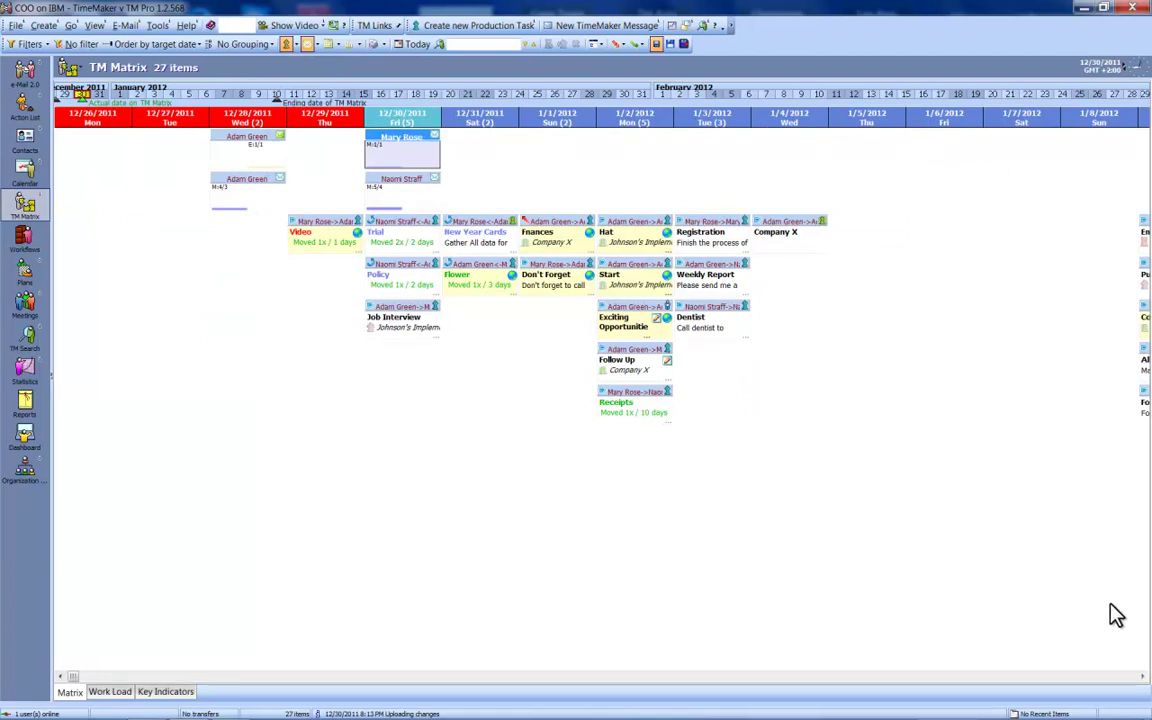
click(1141, 678)
click(1141, 678)
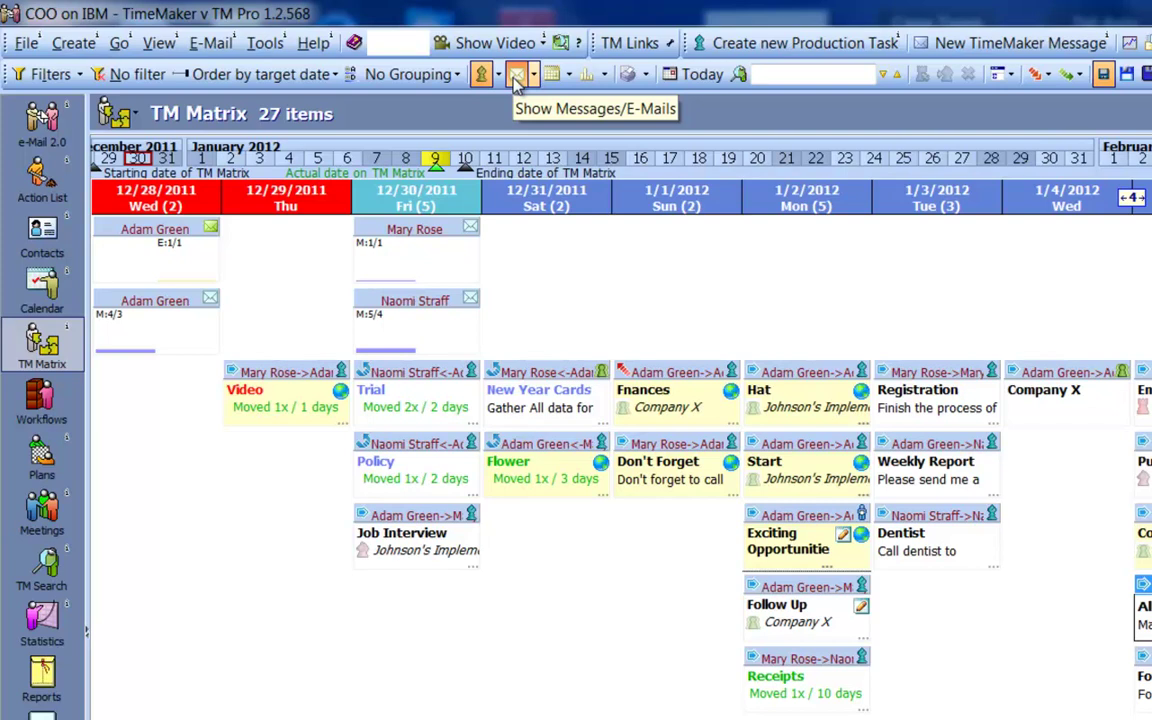
click(516, 80)
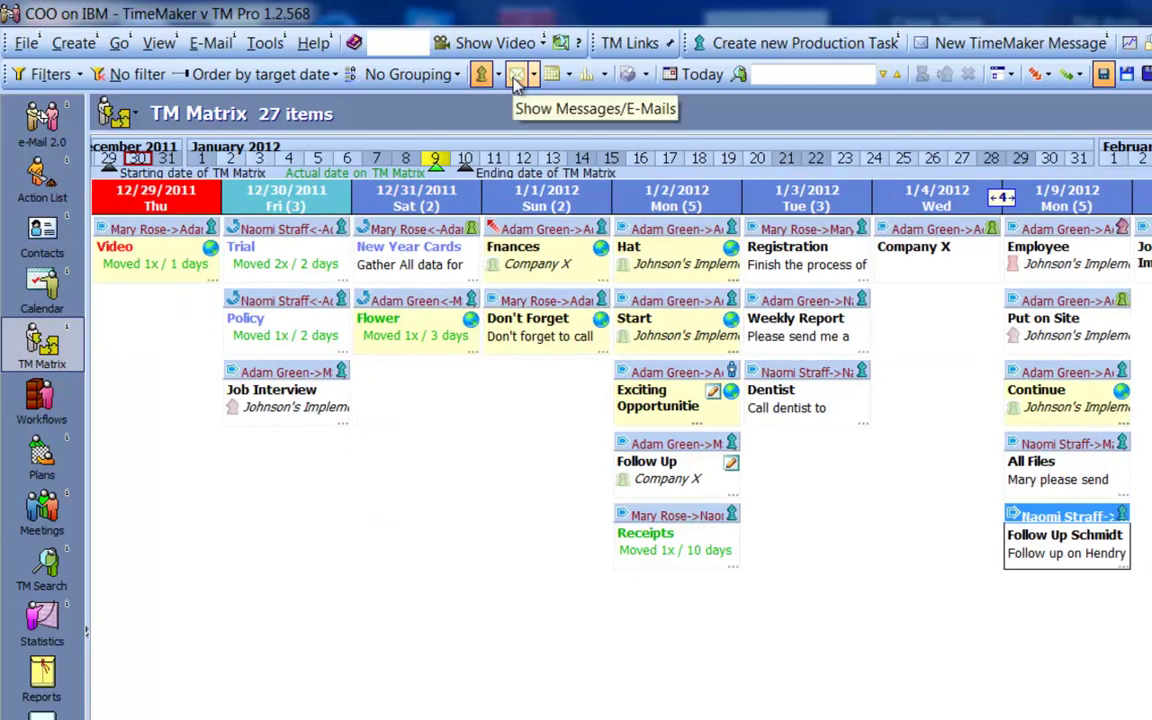
click(516, 78)
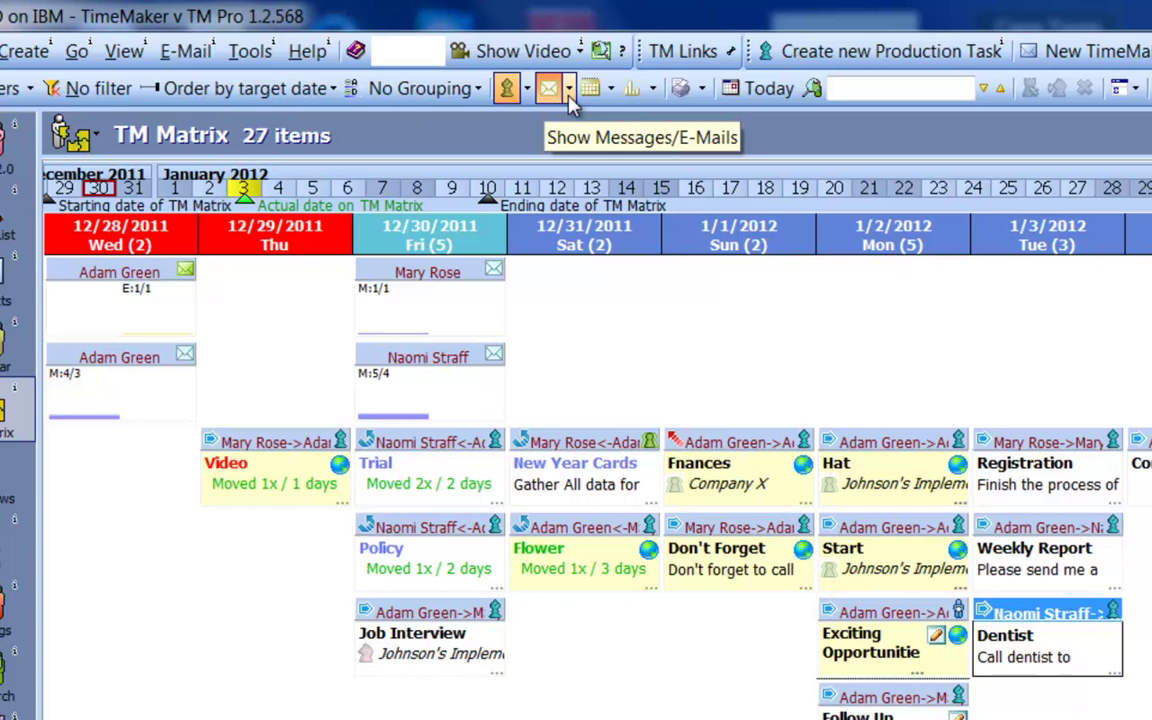
Show only e-mails, then only TM messages, then both together again
click(389, 58)
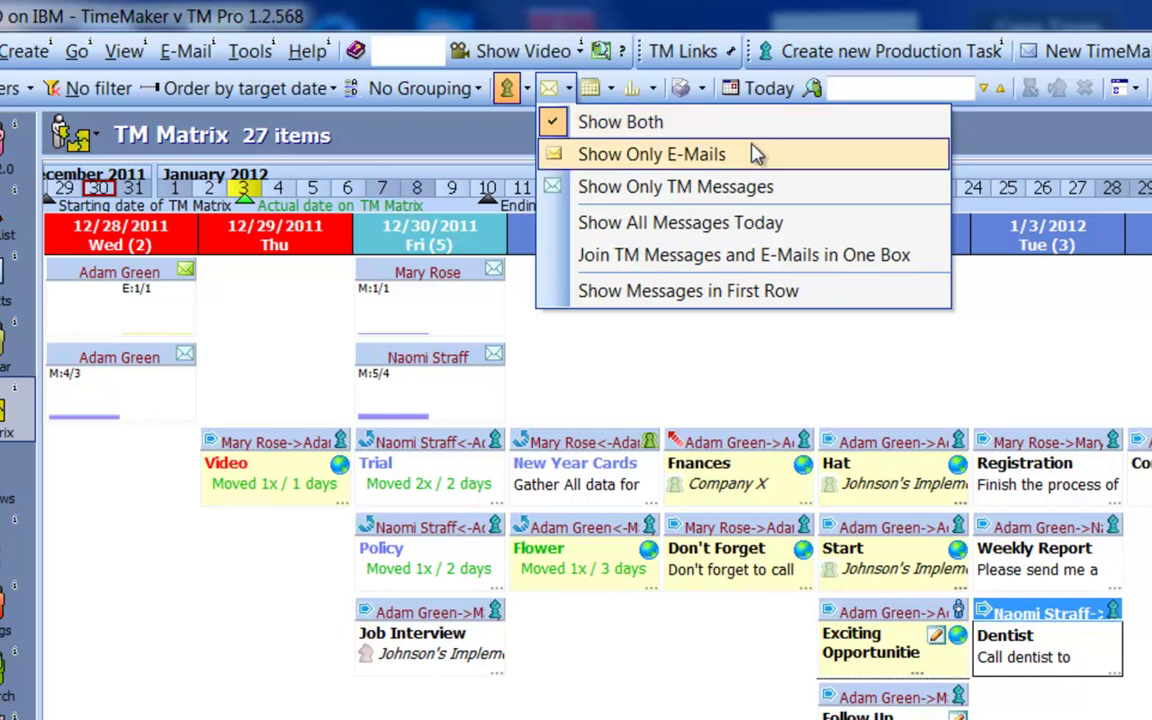
click(756, 154)
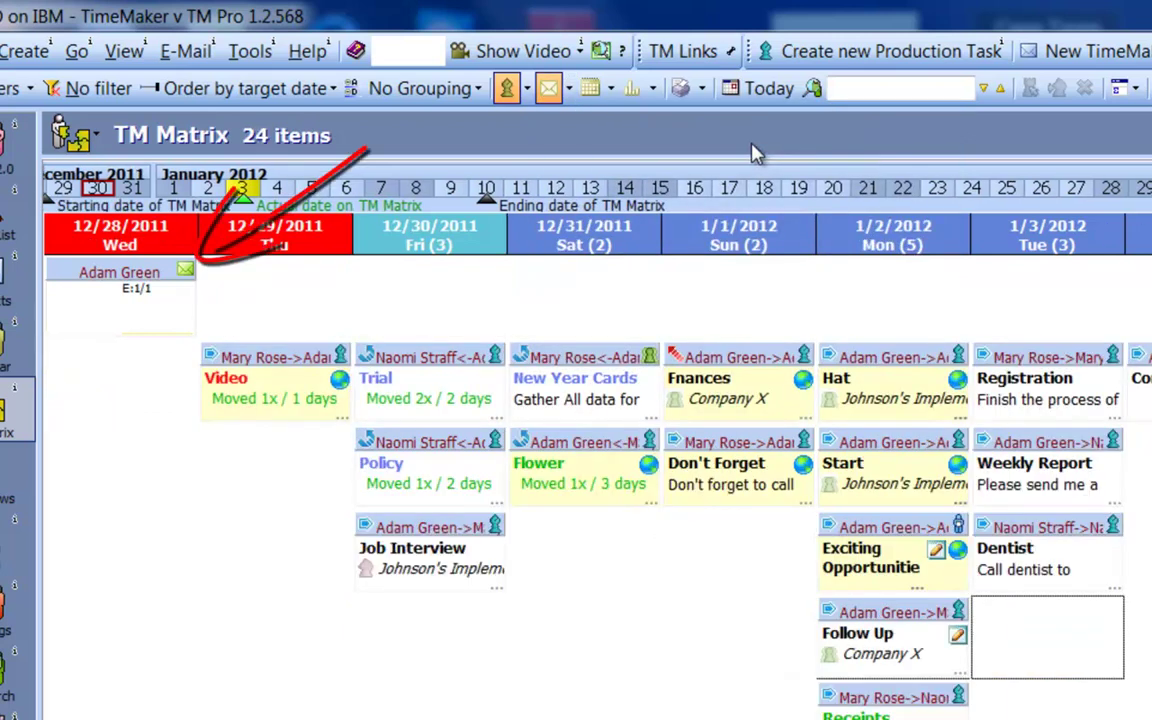
click(569, 89)
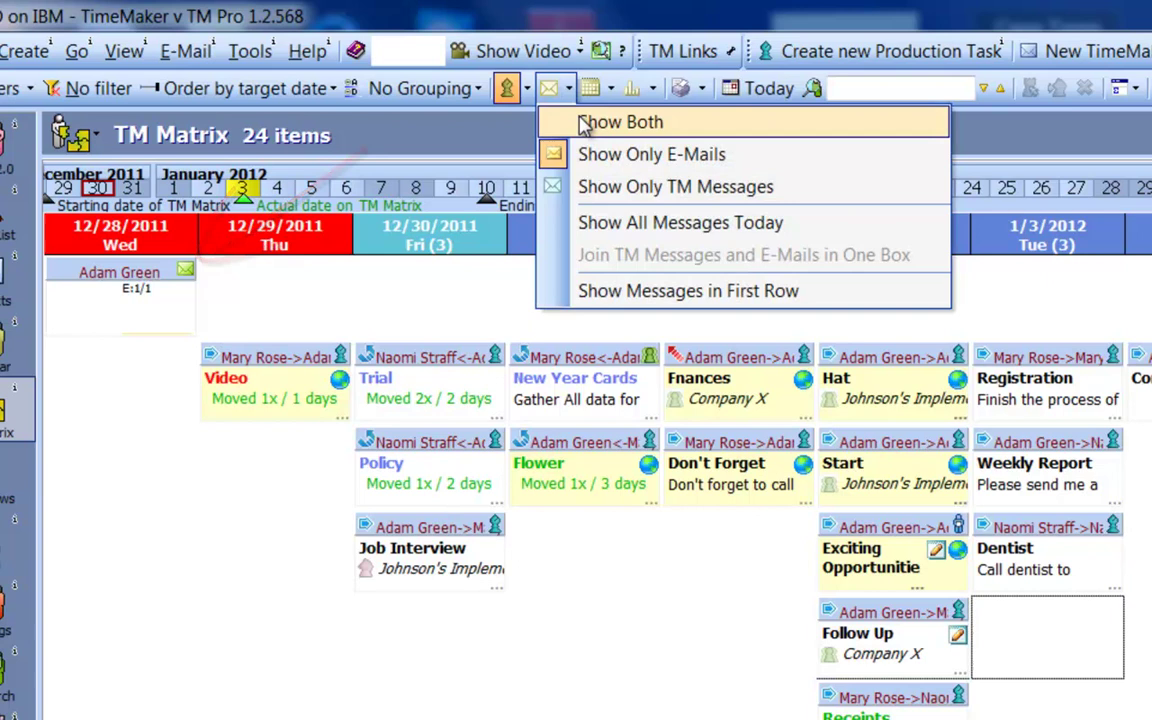
click(787, 193)
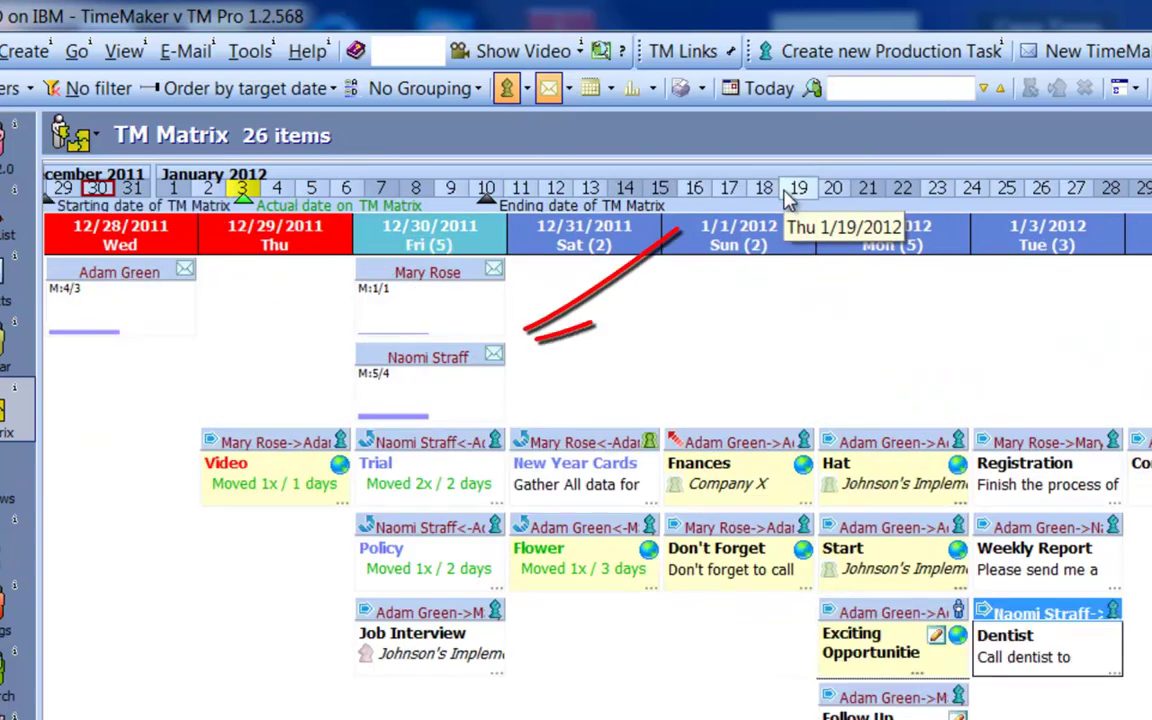
click(569, 89)
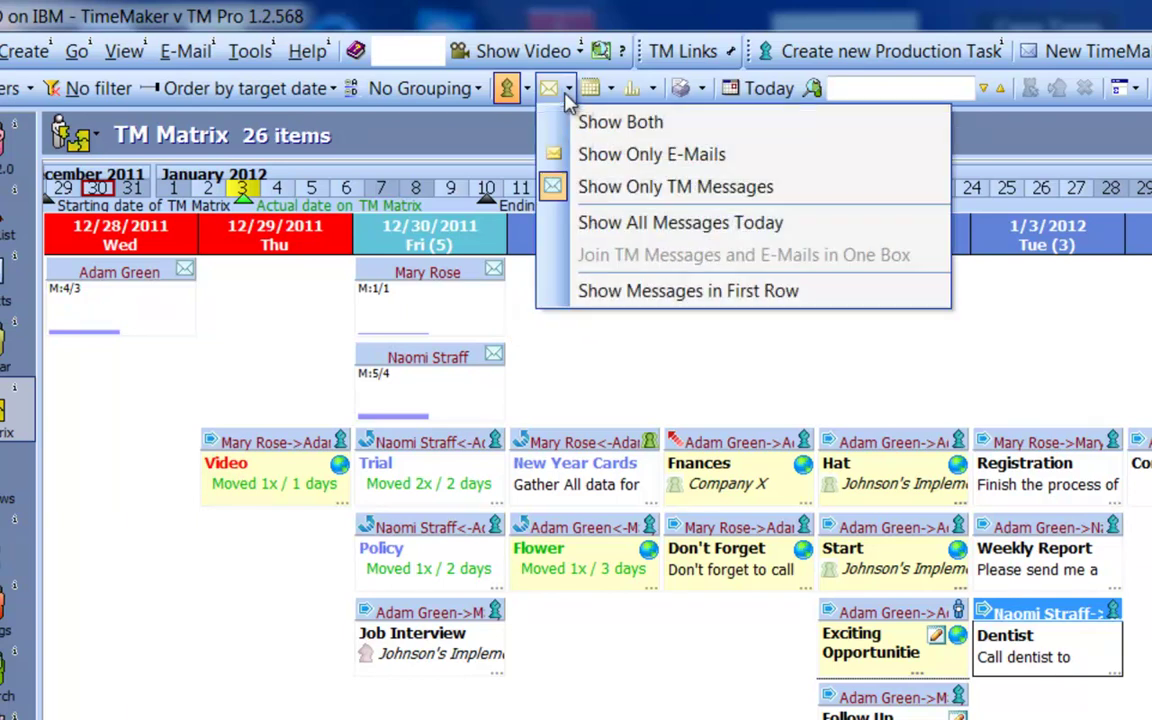
click(712, 124)
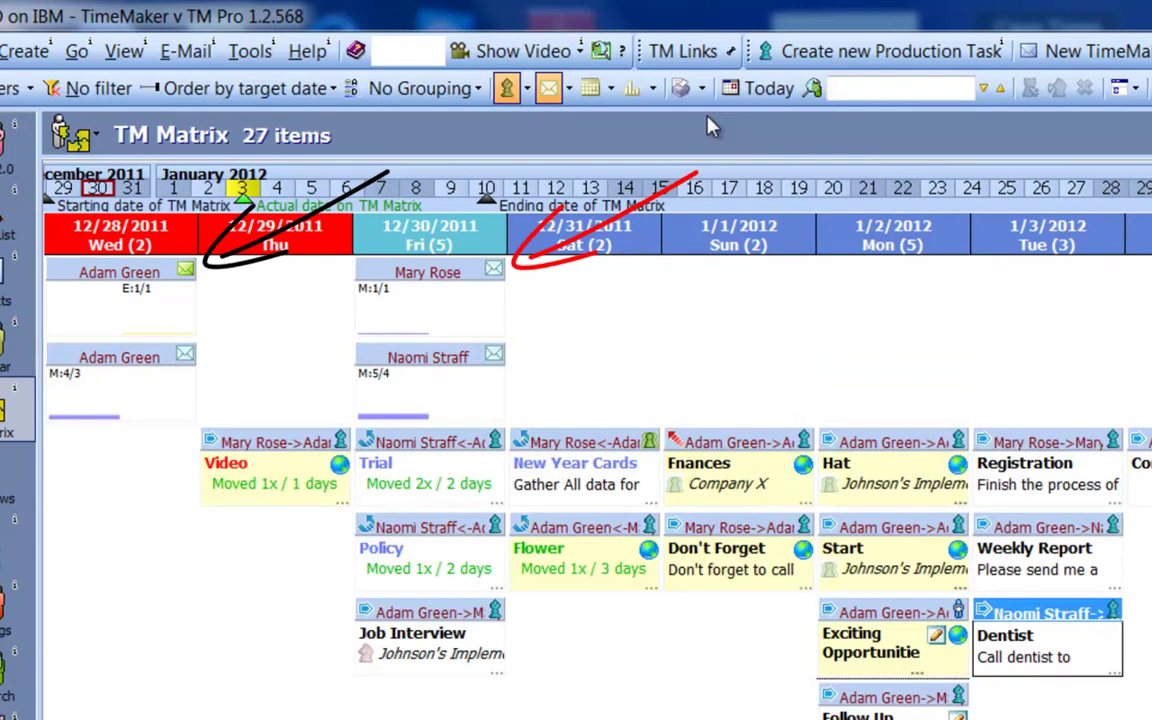
click(569, 89)
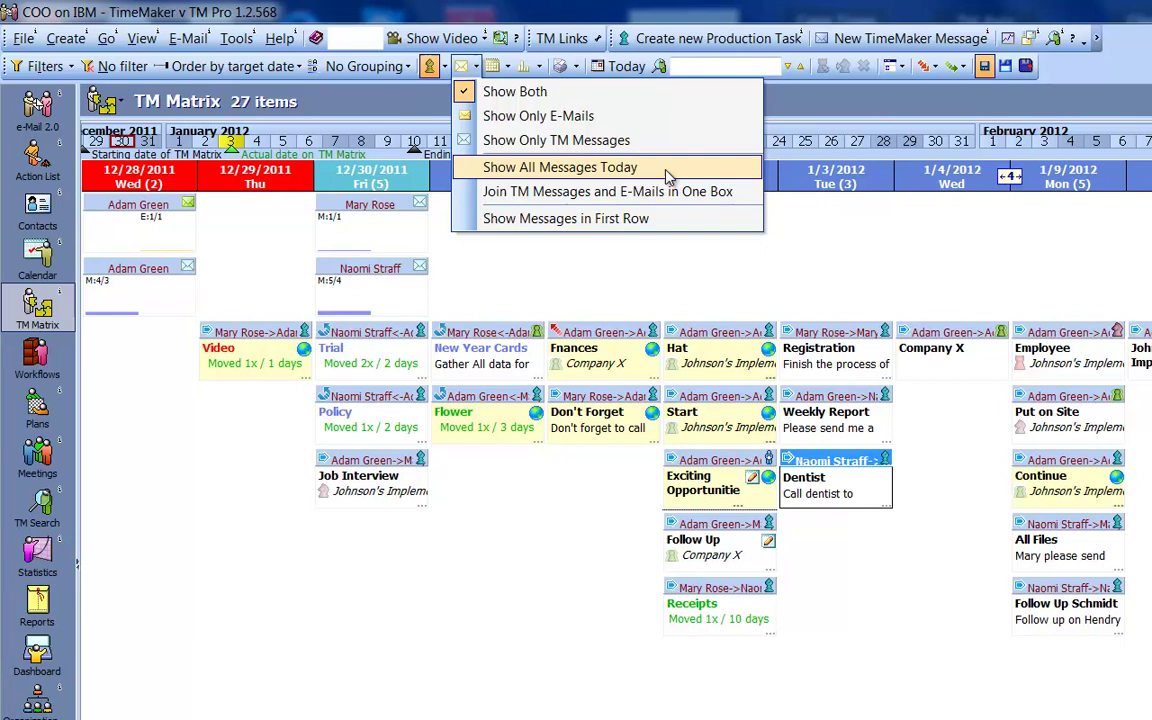
click(666, 169)
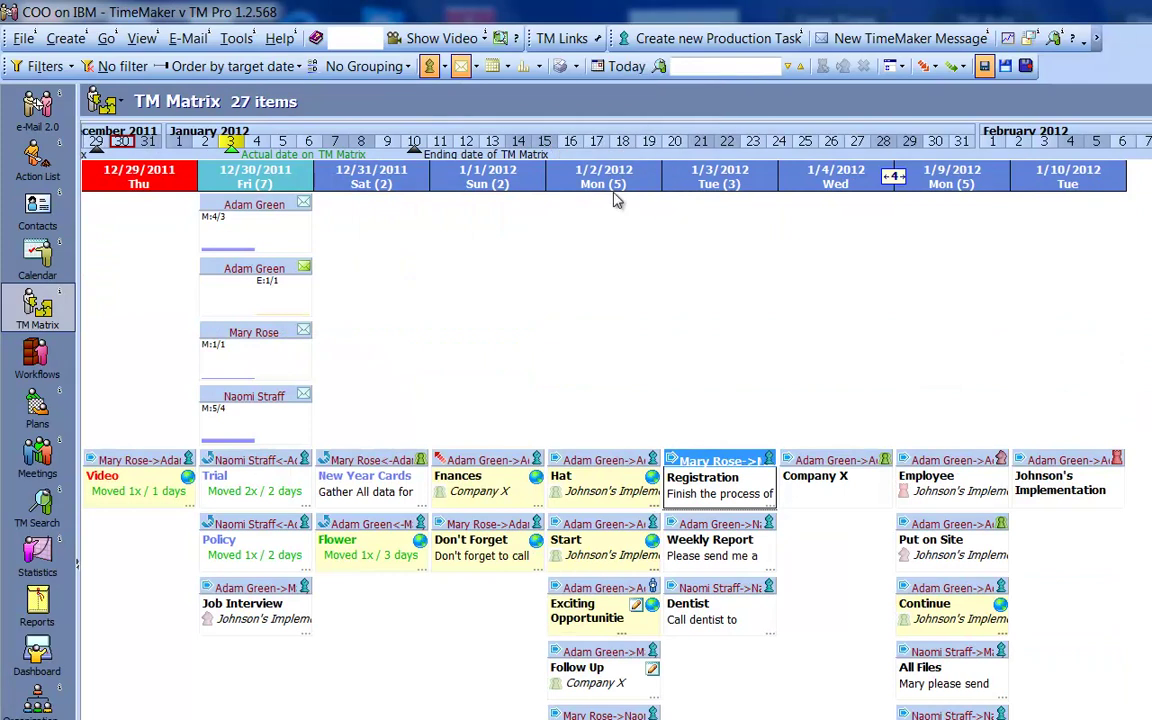
click(430, 66)
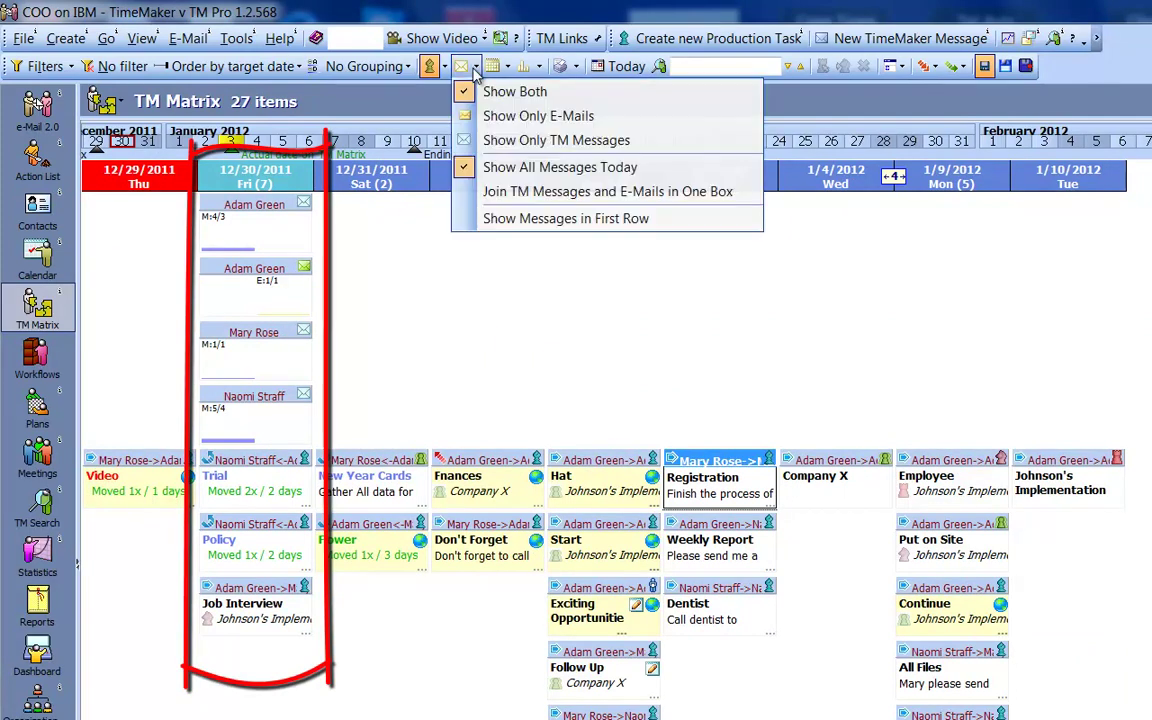
click(485, 168)
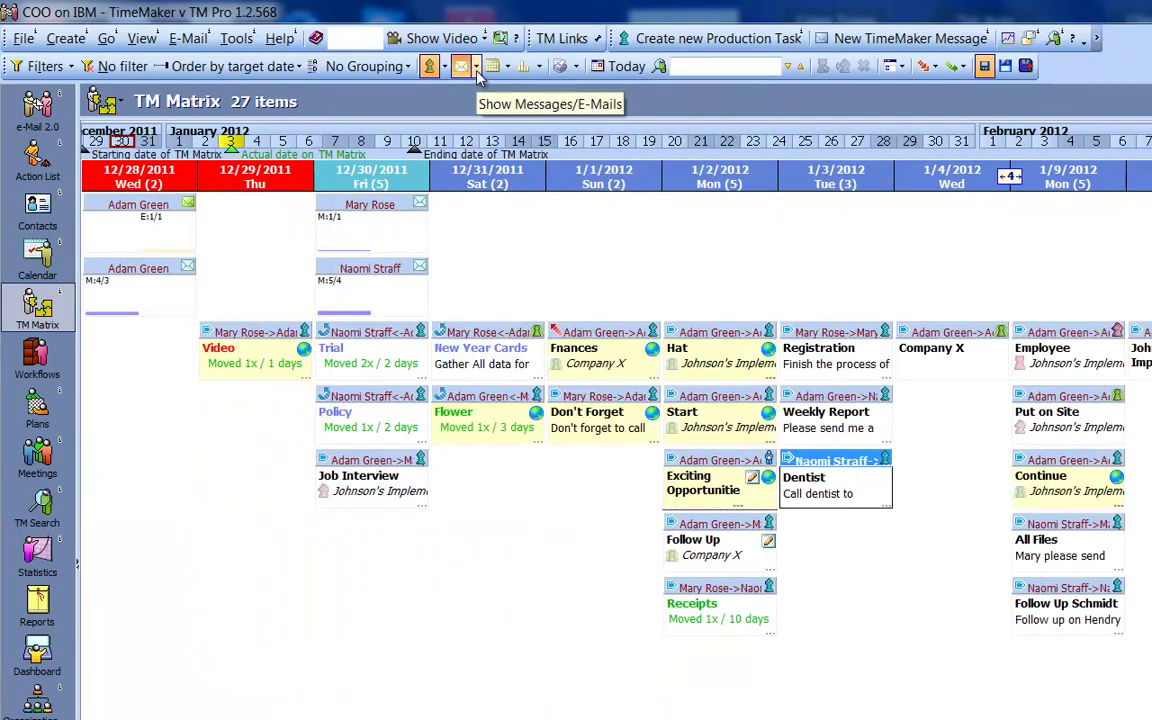
click(430, 66)
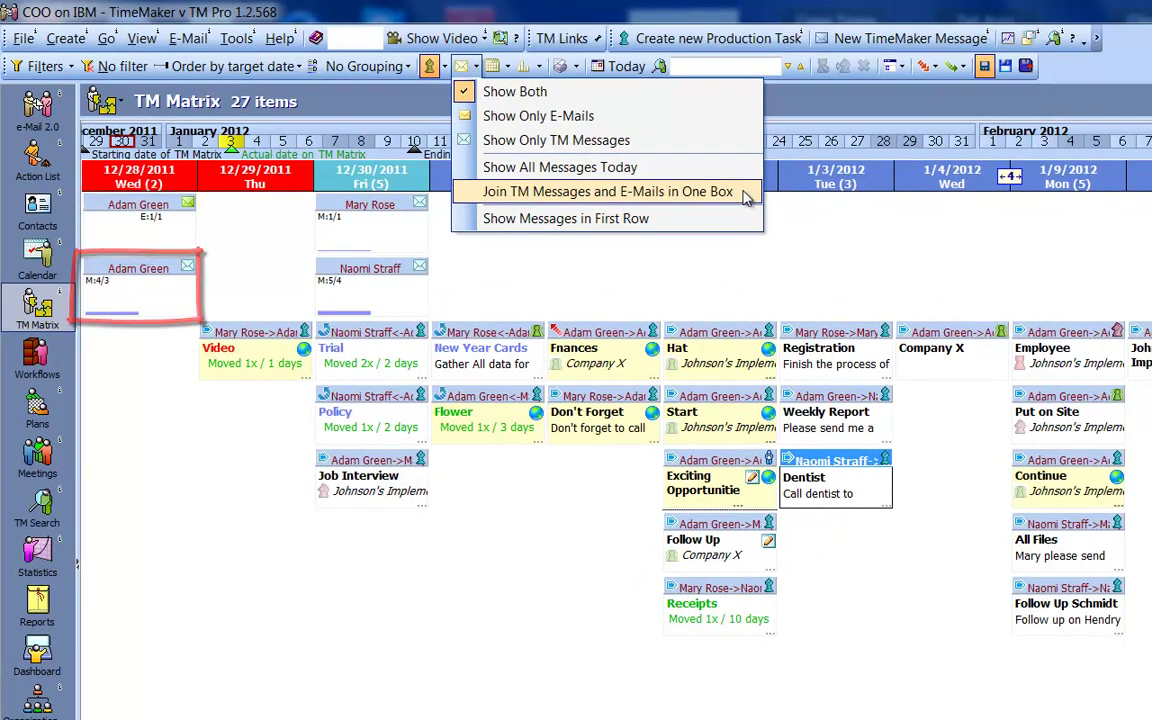
click(745, 193)
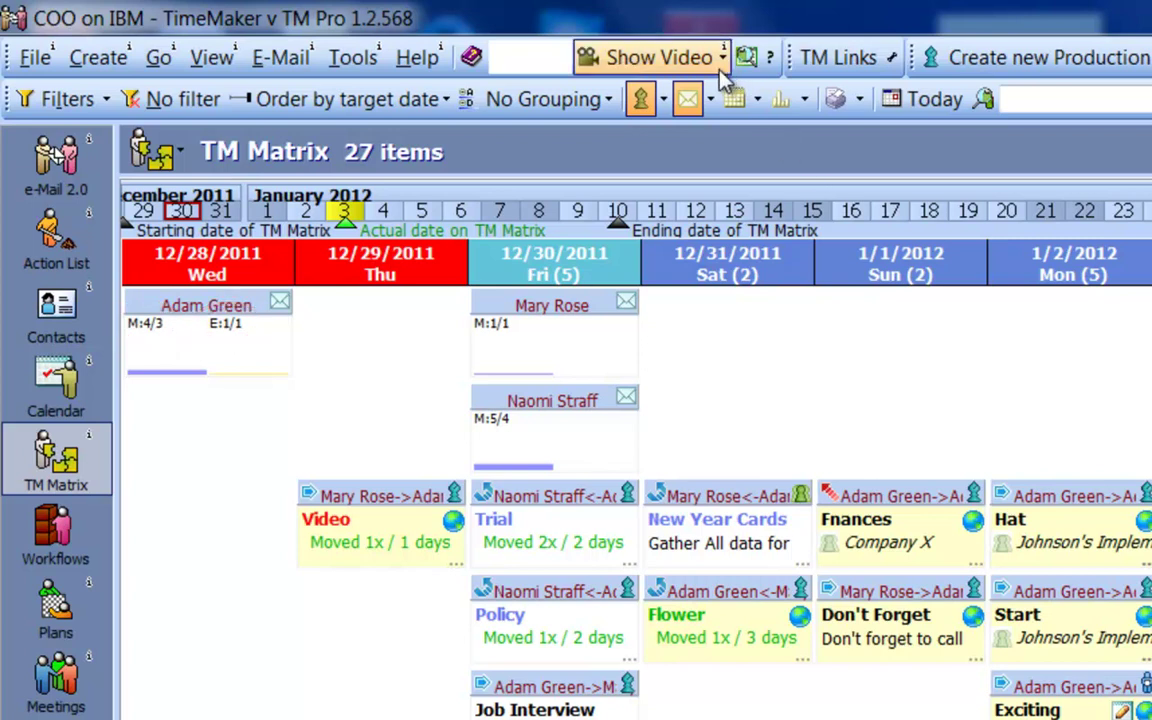
click(711, 100)
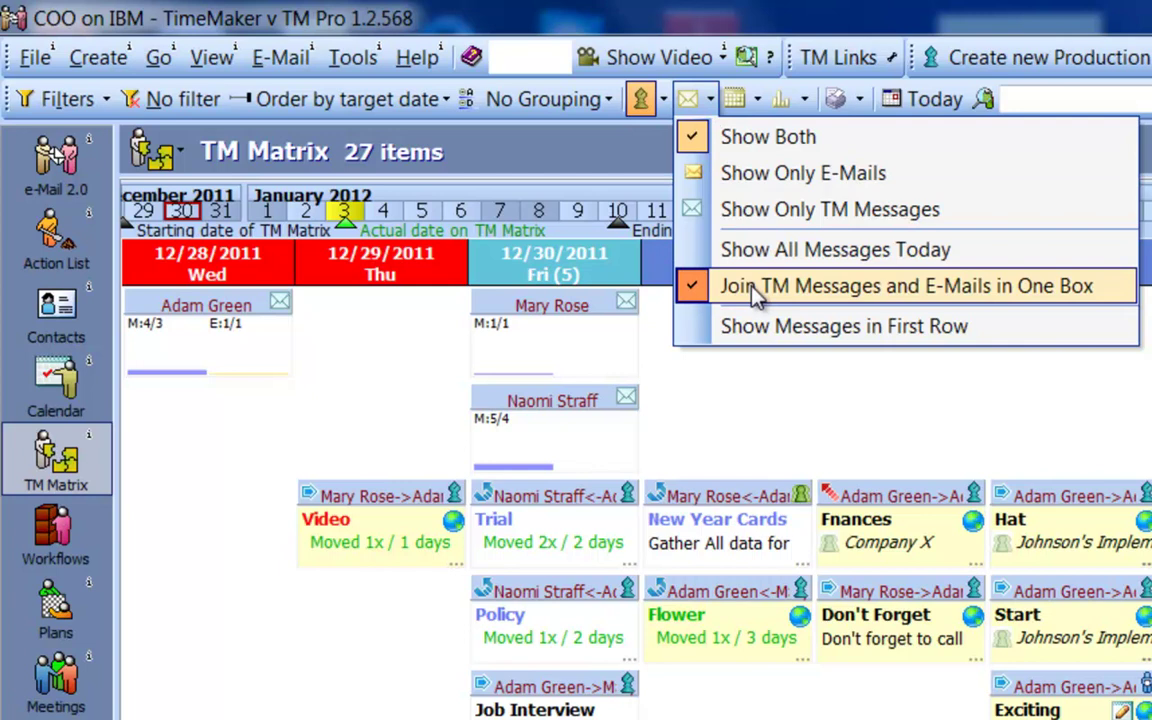
click(752, 289)
click(686, 96)
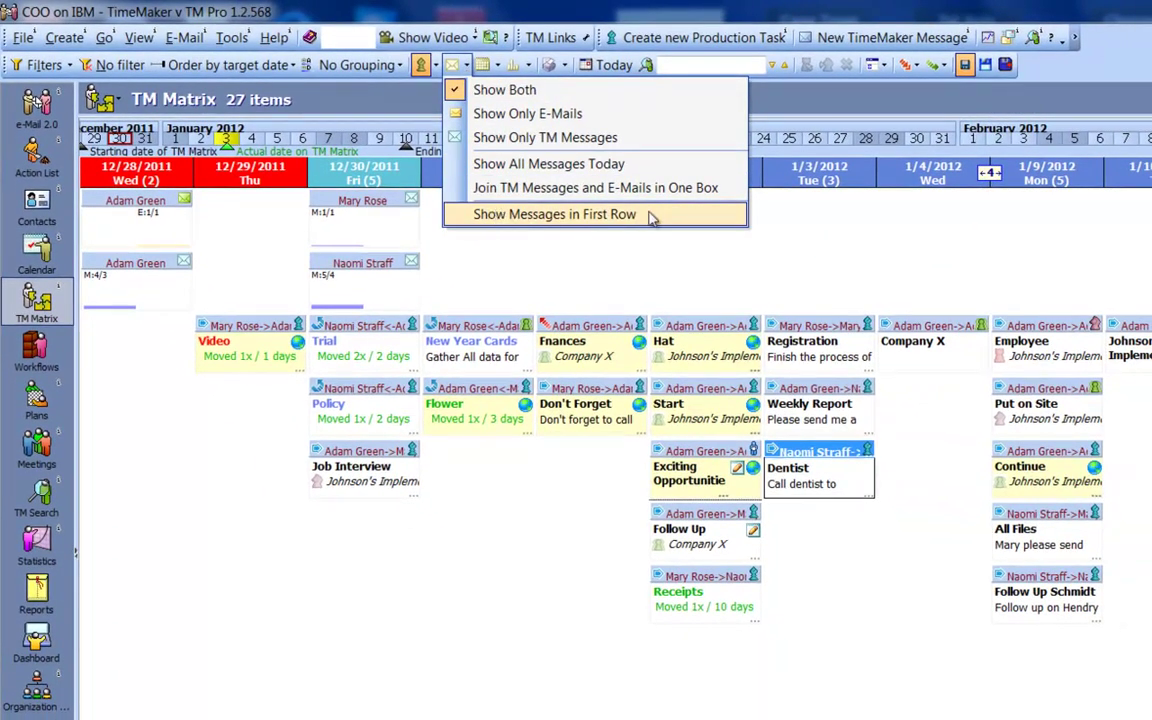
Show calendar items in the matrix (28 items) with messages placed in the first row
click(469, 80)
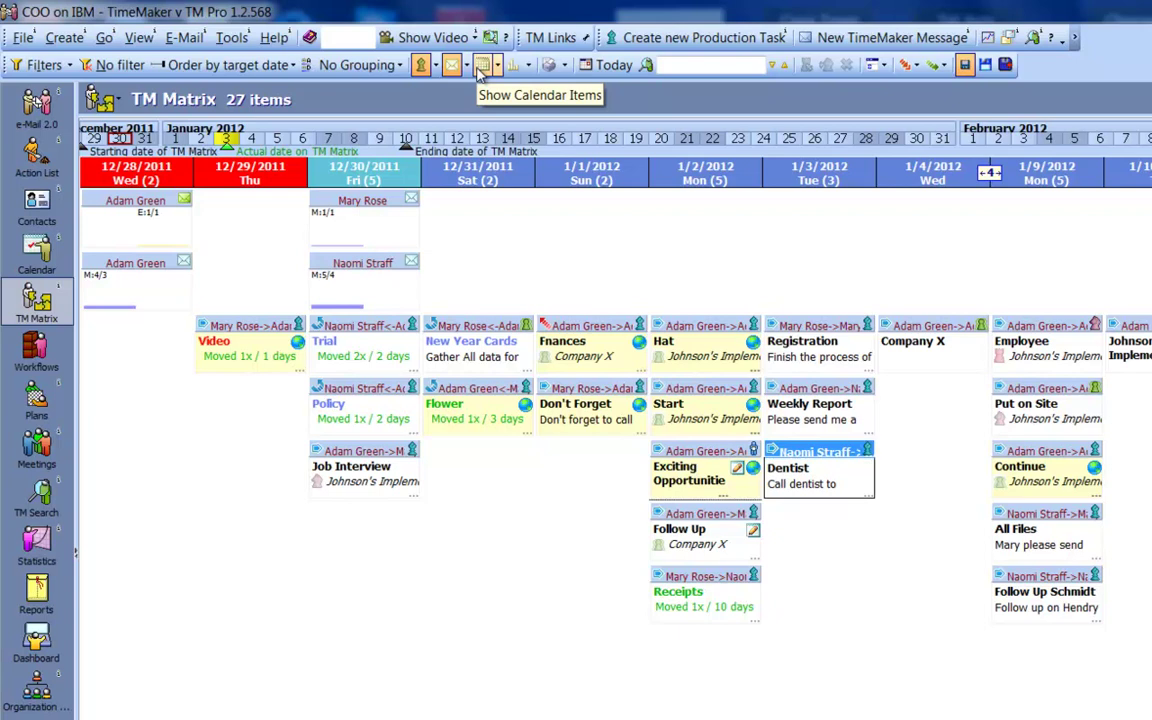
click(481, 68)
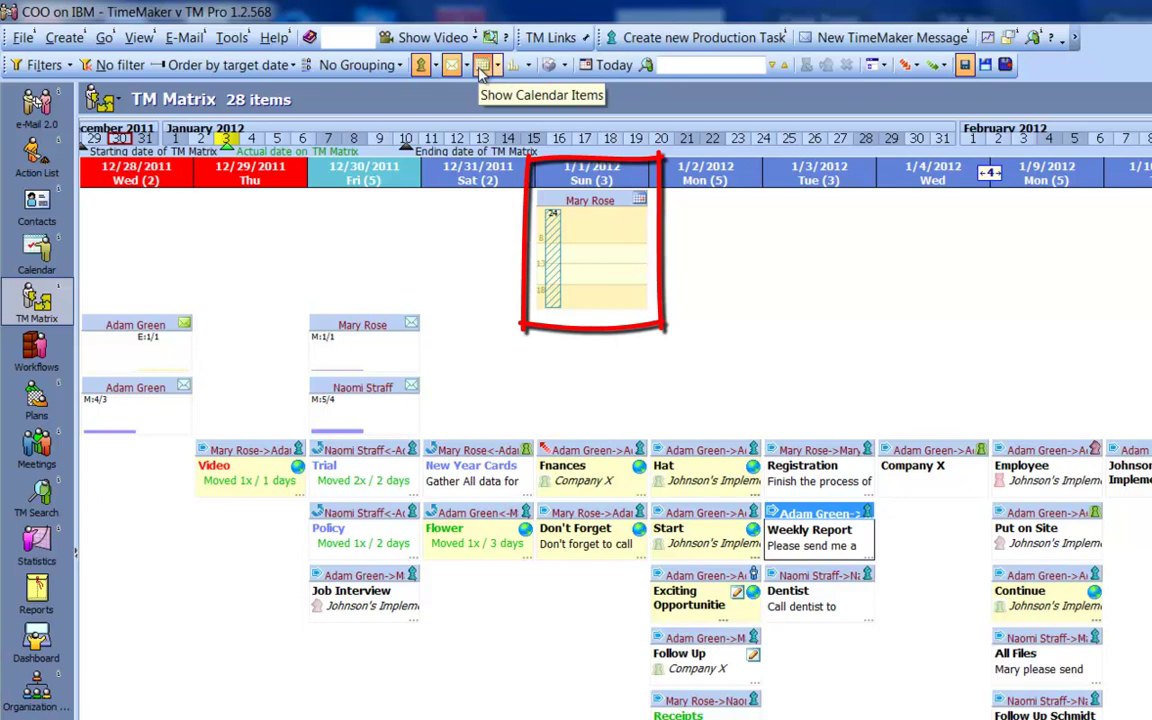
click(466, 66)
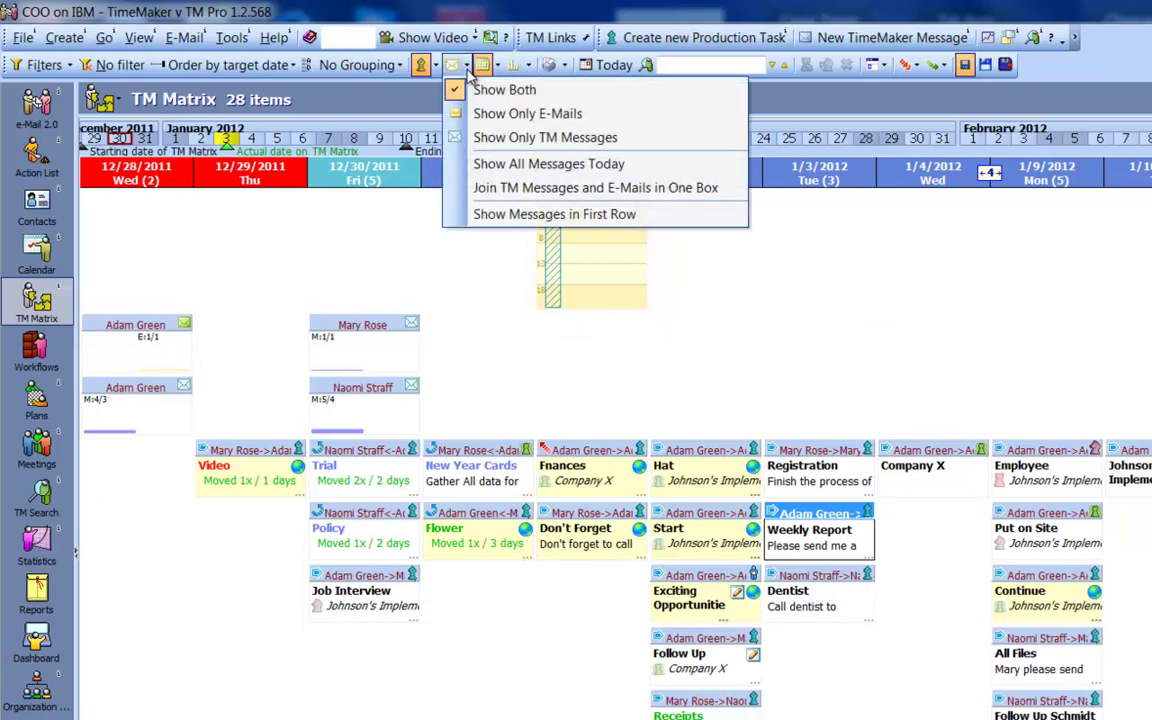
click(657, 215)
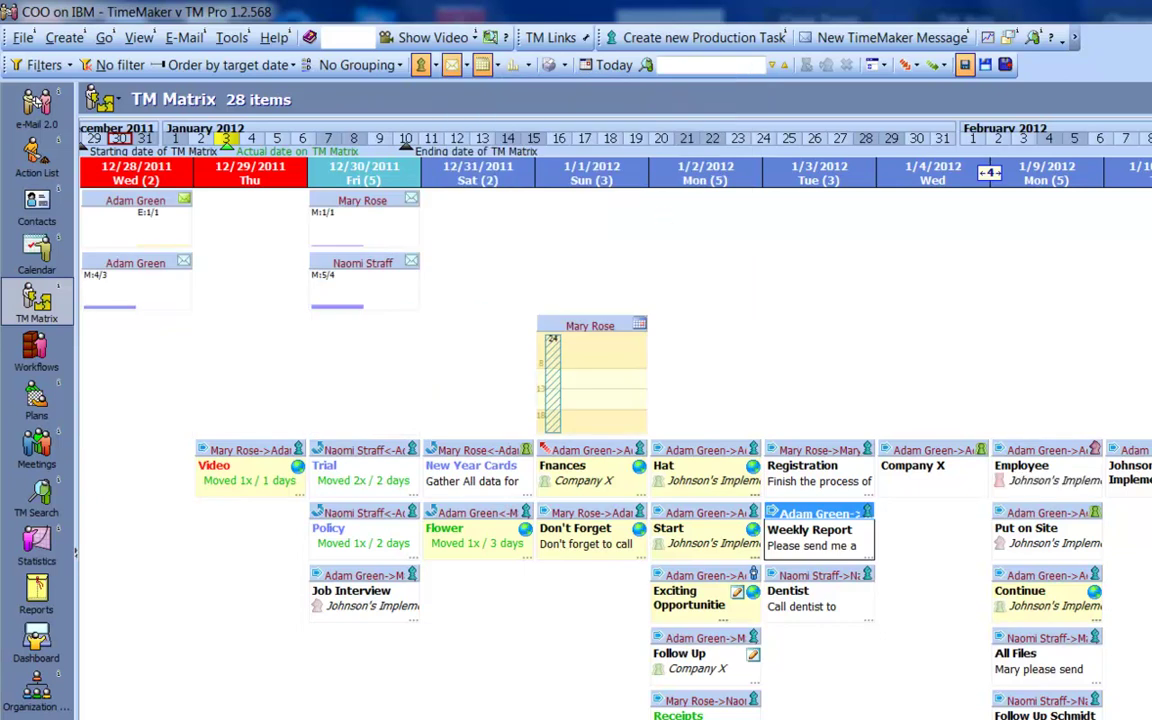